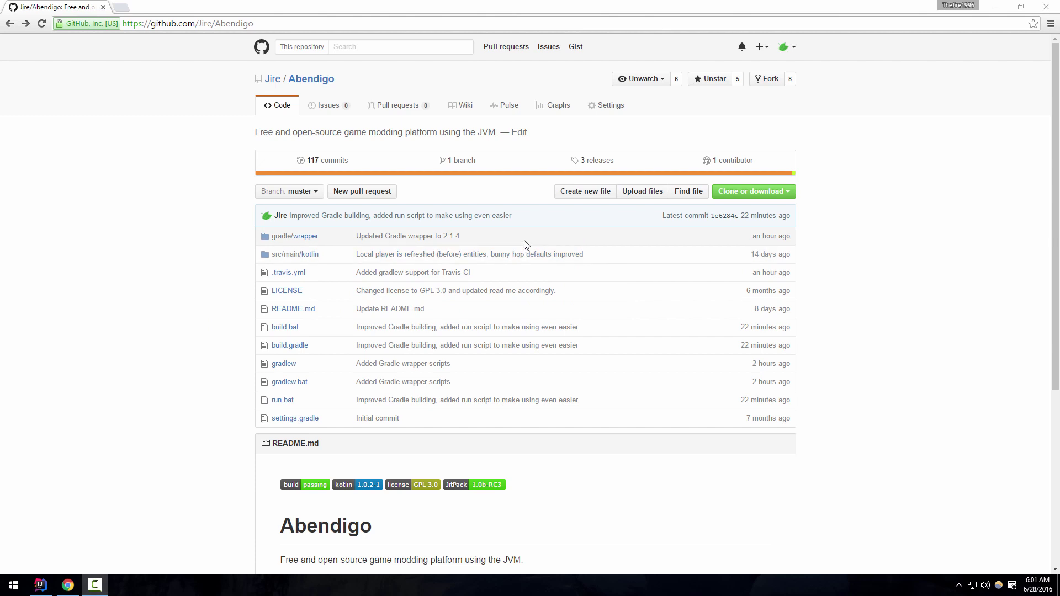
Use Clone or download > Download ZIP to save the Abendigo repository as a ZIP
click(271, 23)
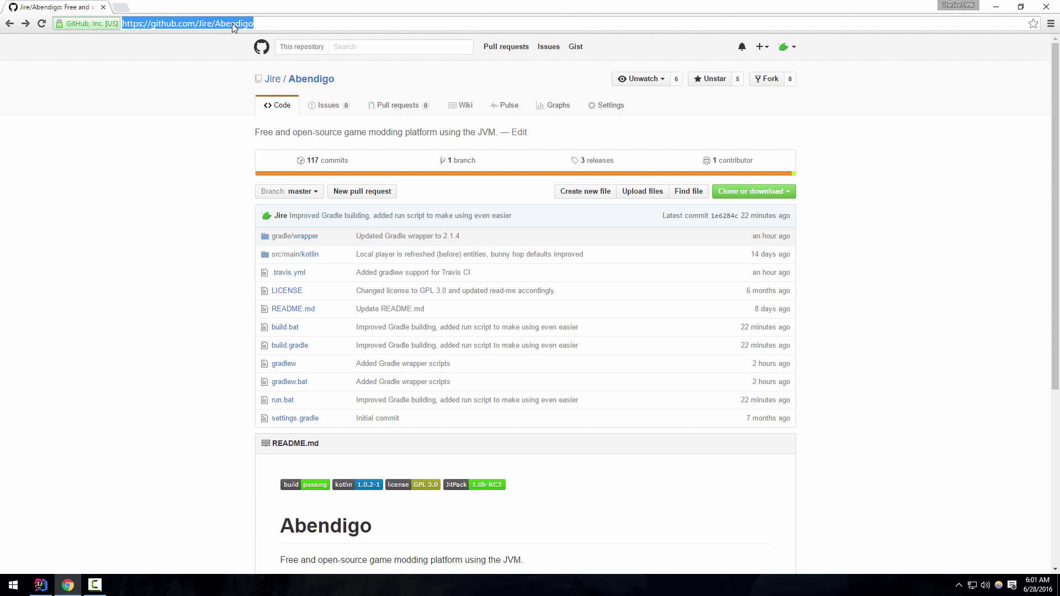
click(149, 198)
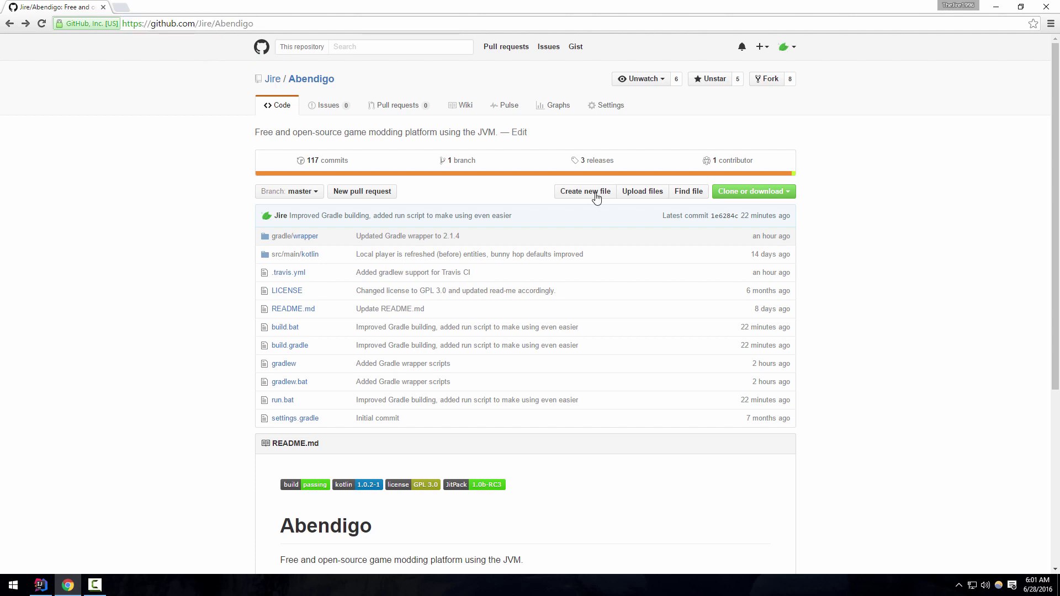
click(749, 197)
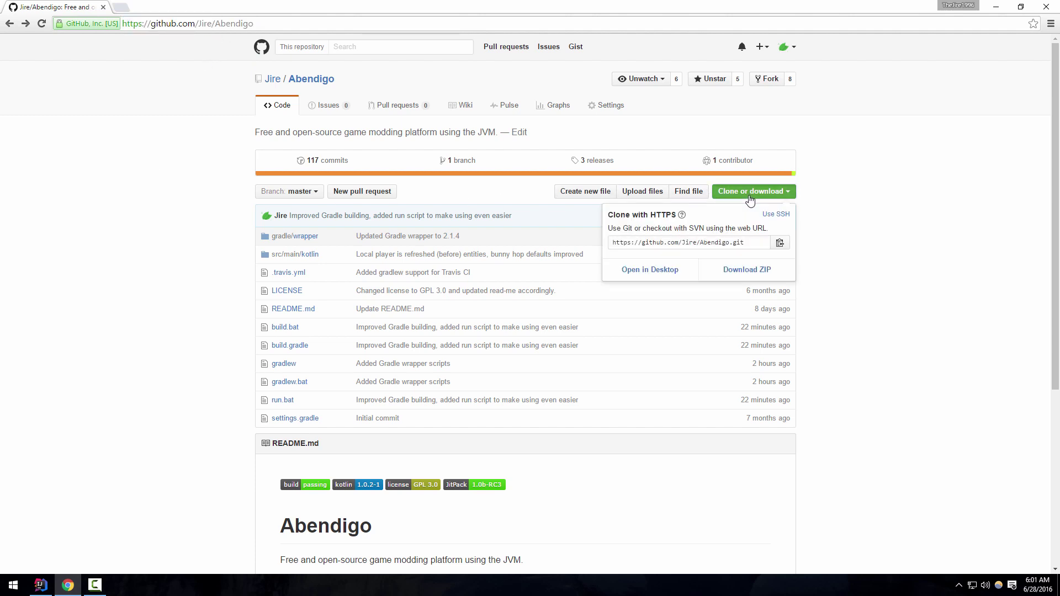
click(742, 271)
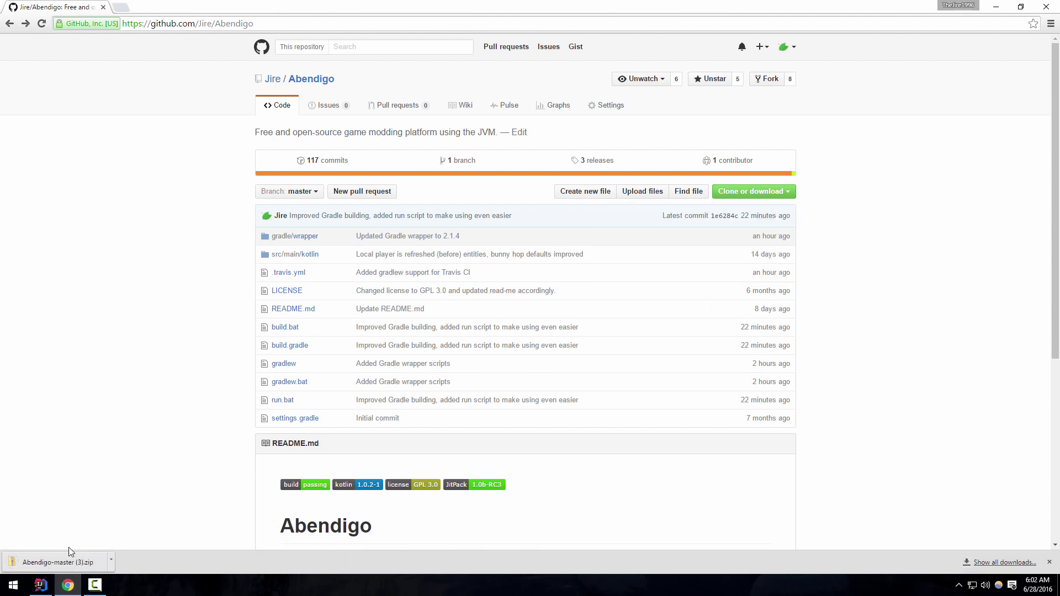
Drag Abendigo-master from the downloaded ZIP onto the desktop, close the archive, and open the folder
click(61, 562)
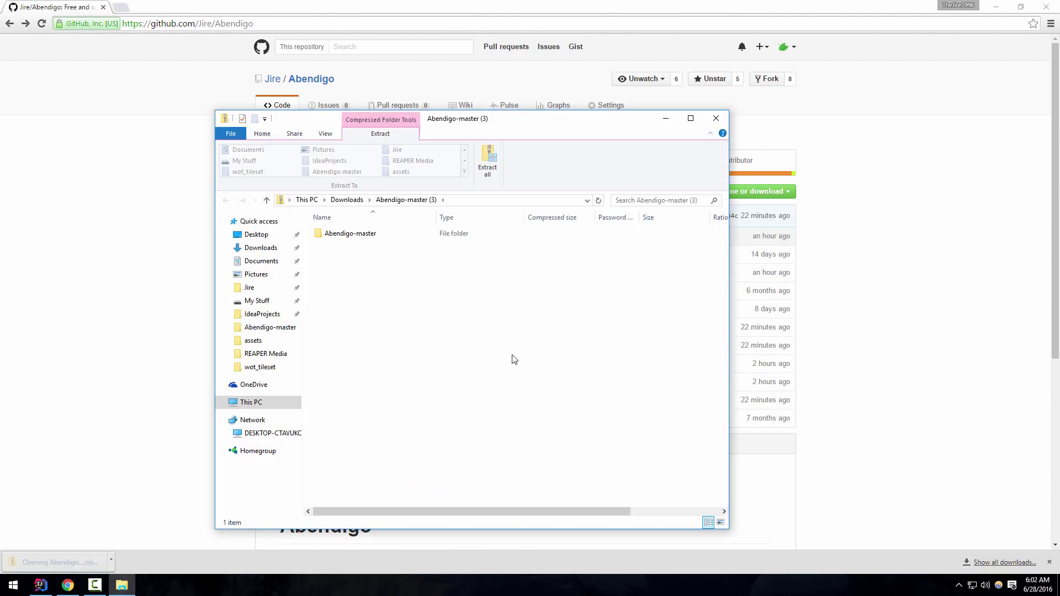
click(997, 7)
drag(353, 233, 147, 179)
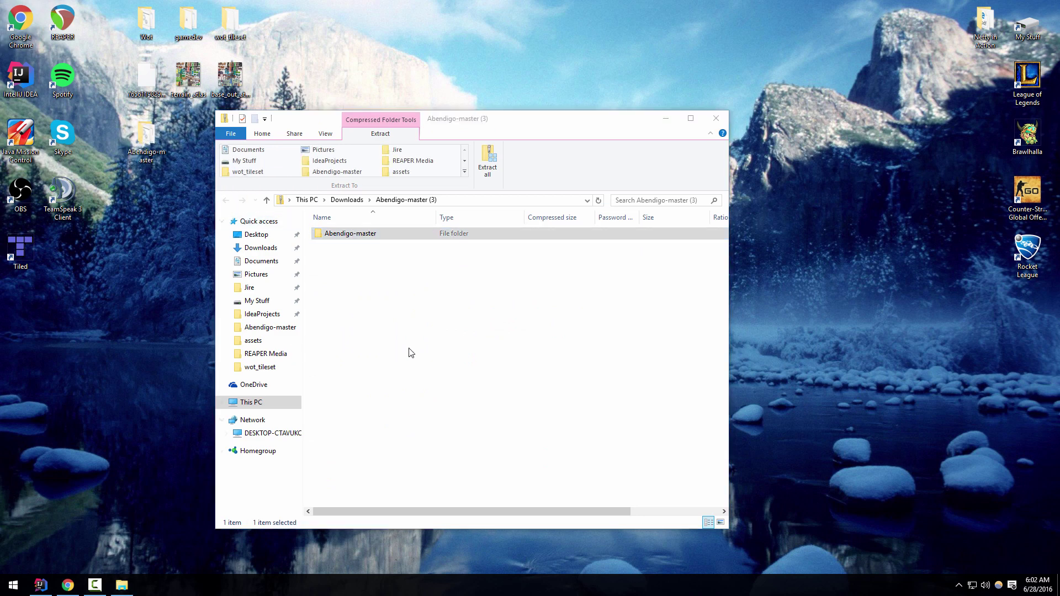
click(716, 119)
double_click(146, 138)
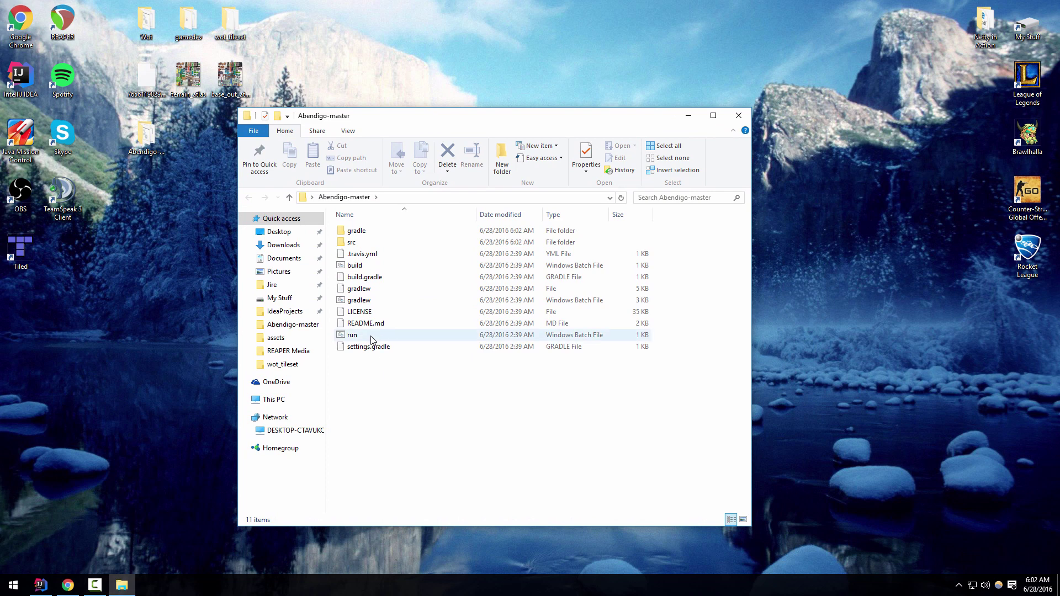
Run run.bat until the build reports BUILD SUCCESSFUL, close the console, then run run.bat again
double_click(356, 335)
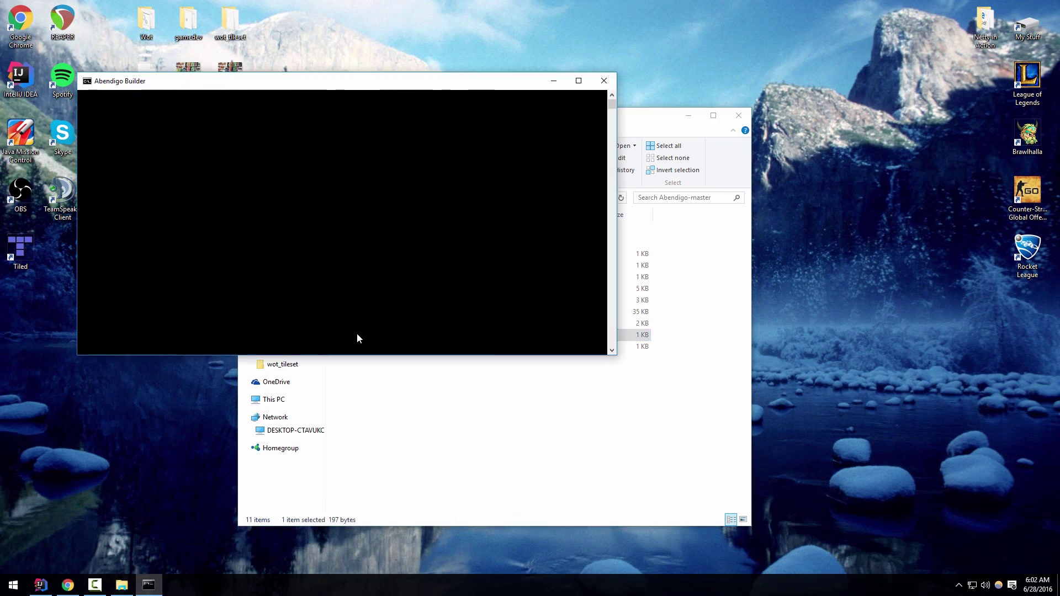
click(375, 252)
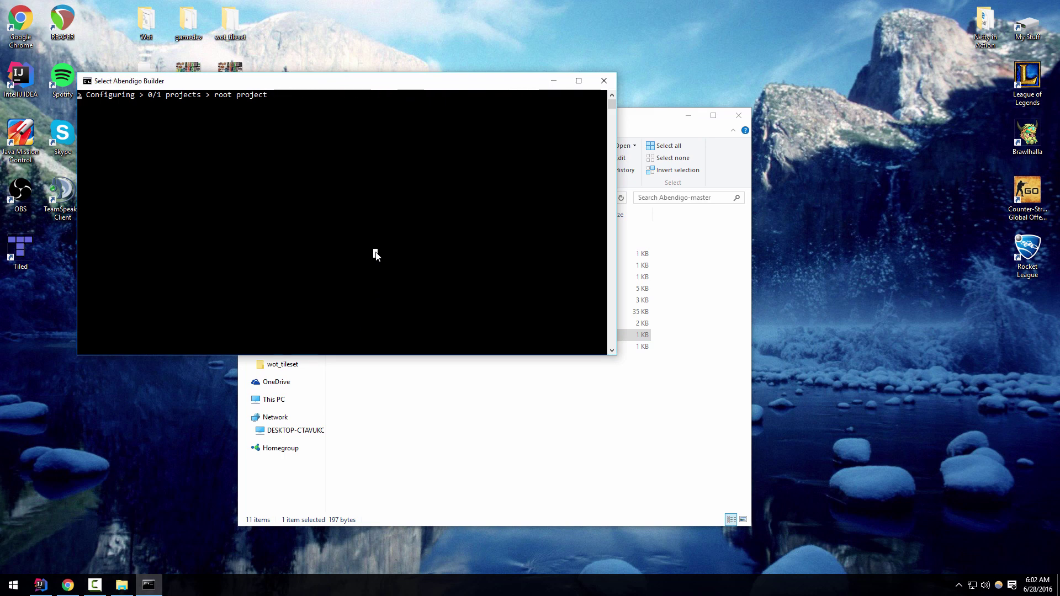
right_click(359, 244)
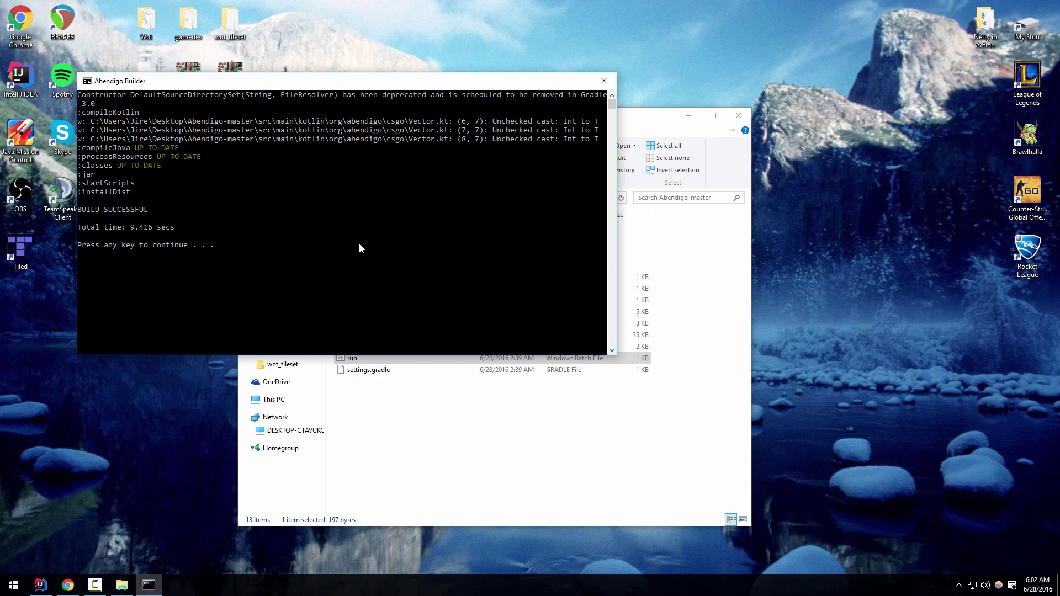
key(Return)
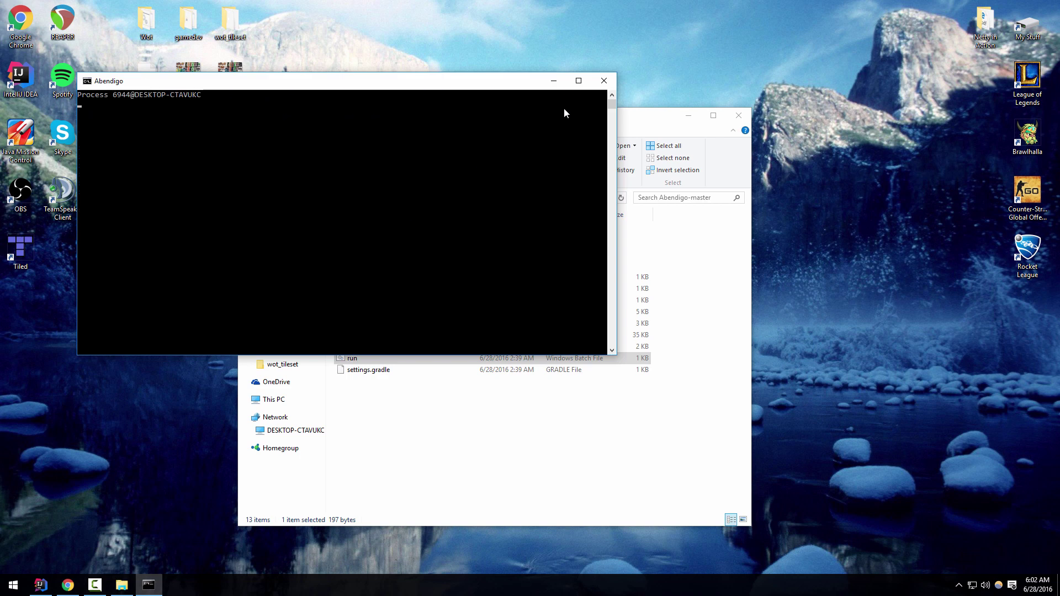
click(603, 81)
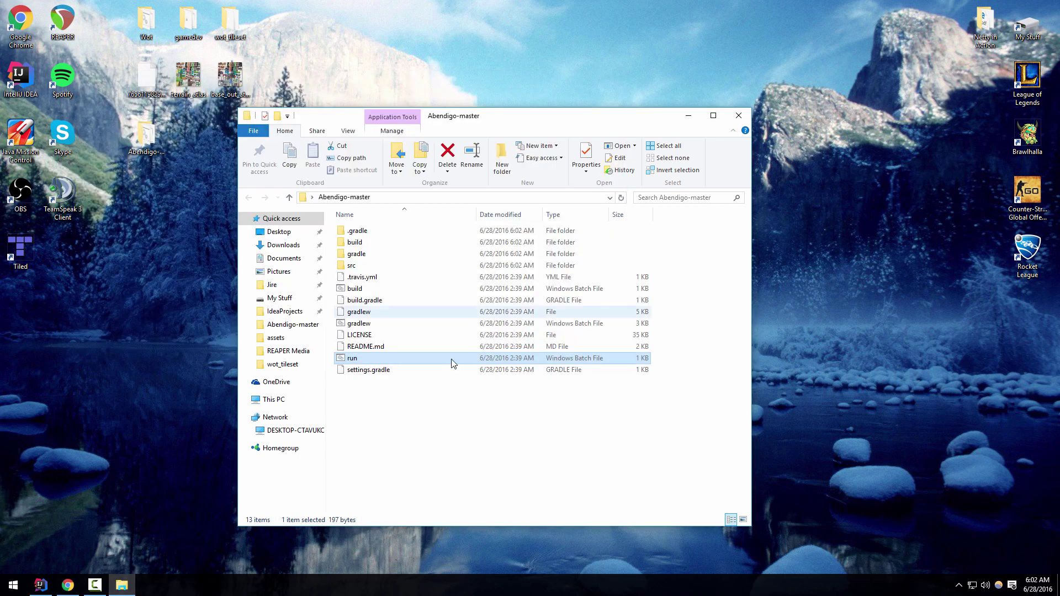
click(370, 359)
double_click(365, 363)
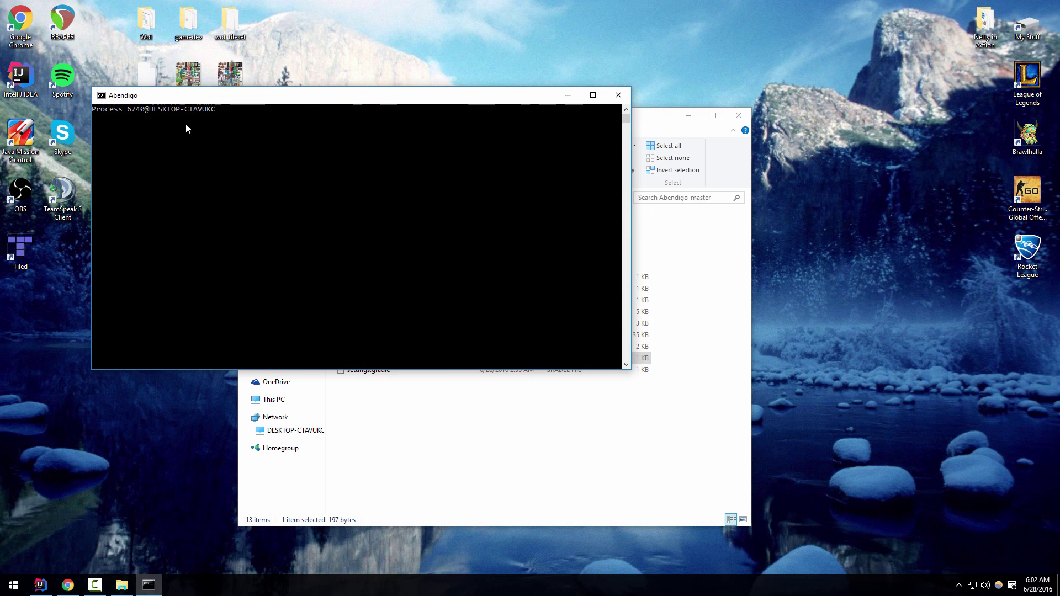
Close the Abendigo console and folder, then choose Check out from Version Control > GitHub
click(628, 95)
click(739, 114)
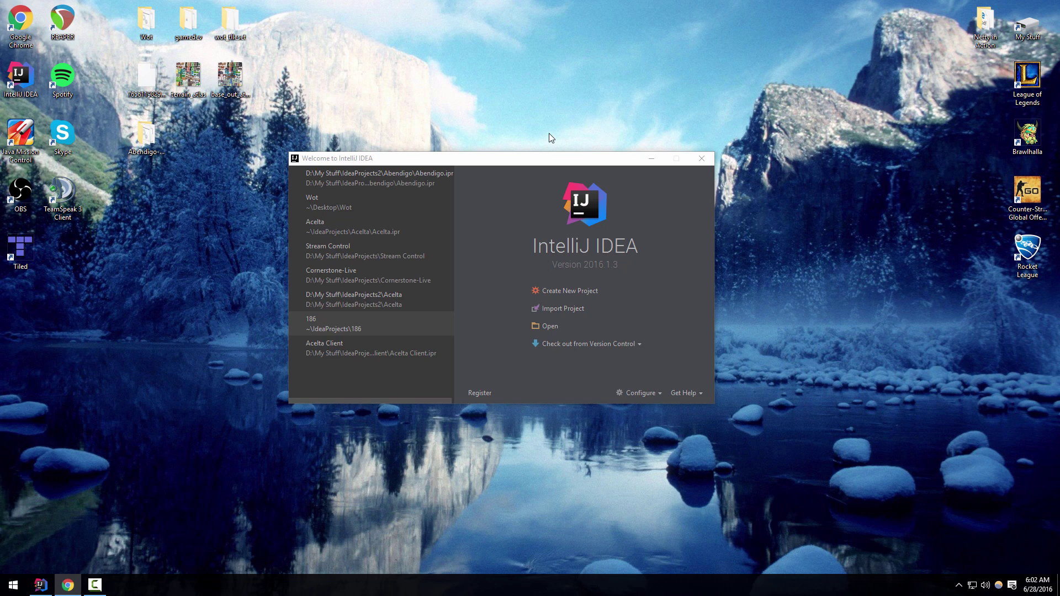
drag(399, 158, 396, 173)
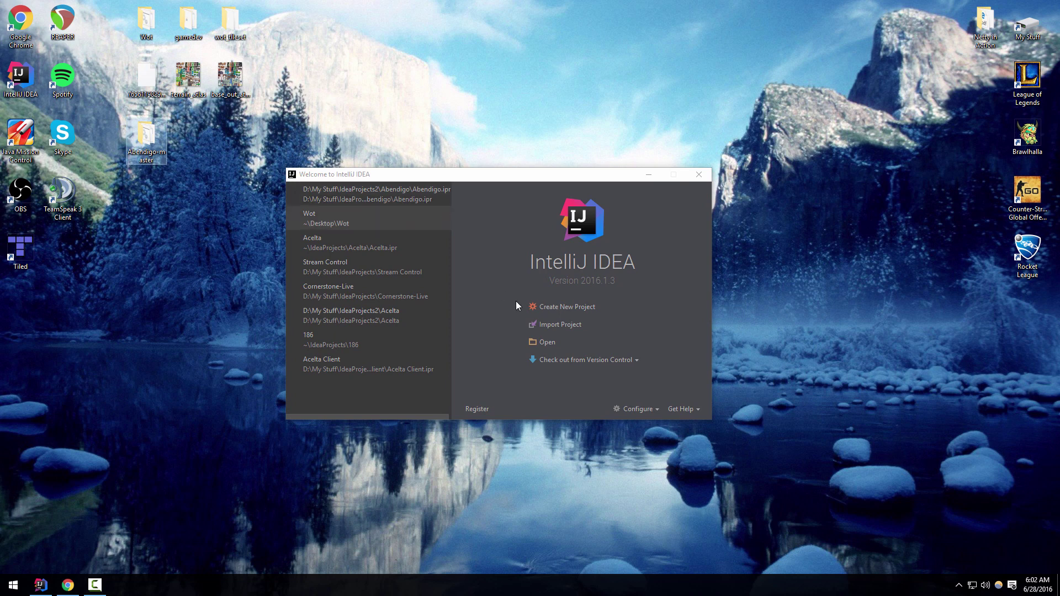
click(576, 363)
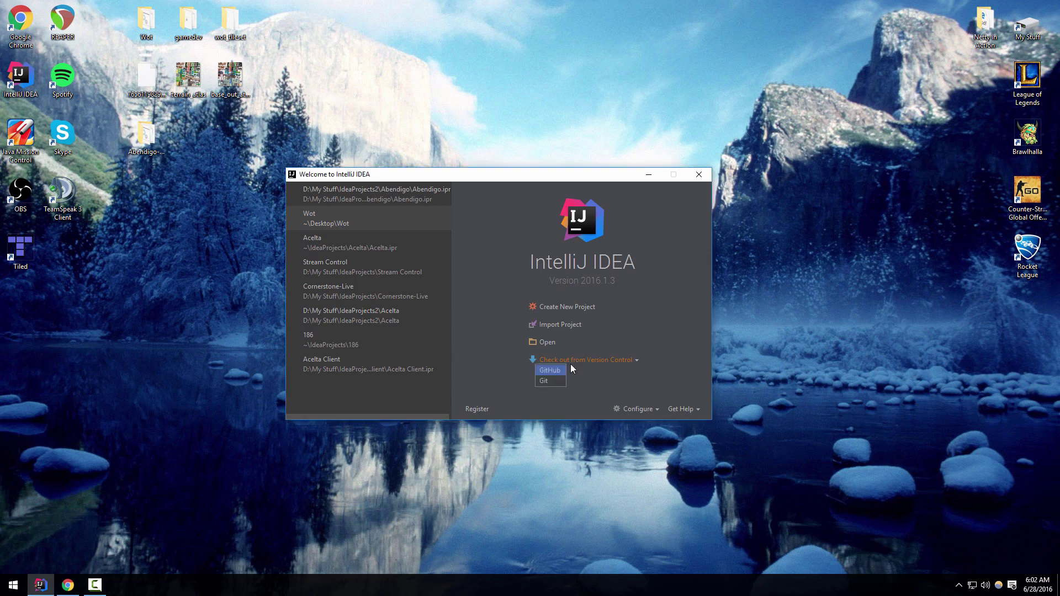
click(559, 372)
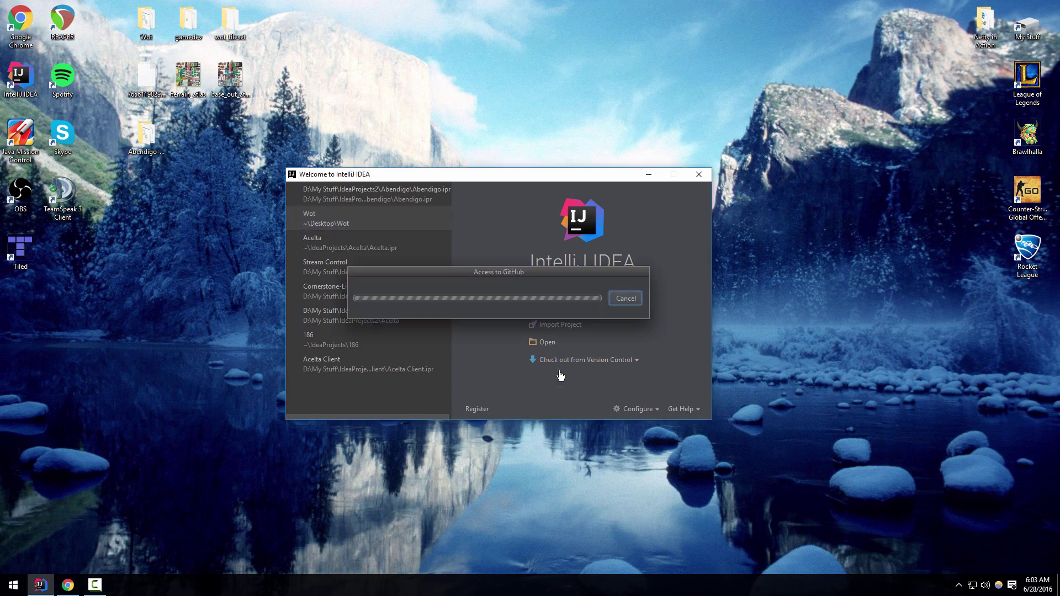
Clone the tested Abendigo.git URL into the IdeaProjects\Abendigo directory
click(639, 264)
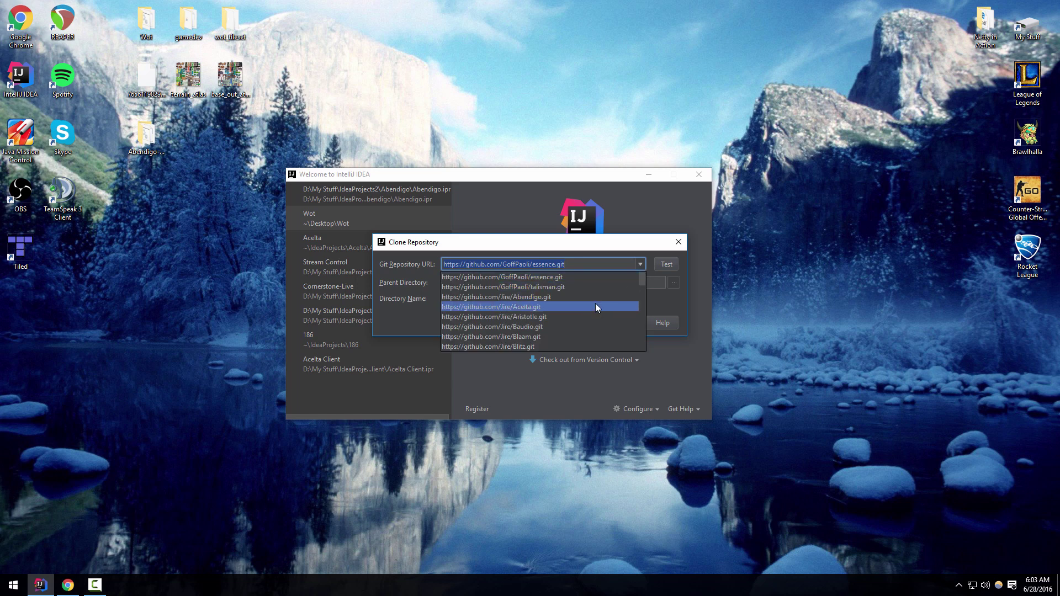
click(597, 304)
click(576, 263)
mouse_move(544, 264)
mouse_down()
mouse_move(376, 265)
mouse_move(555, 265)
mouse_move(545, 264)
mouse_up()
click(657, 267)
click(529, 307)
click(486, 301)
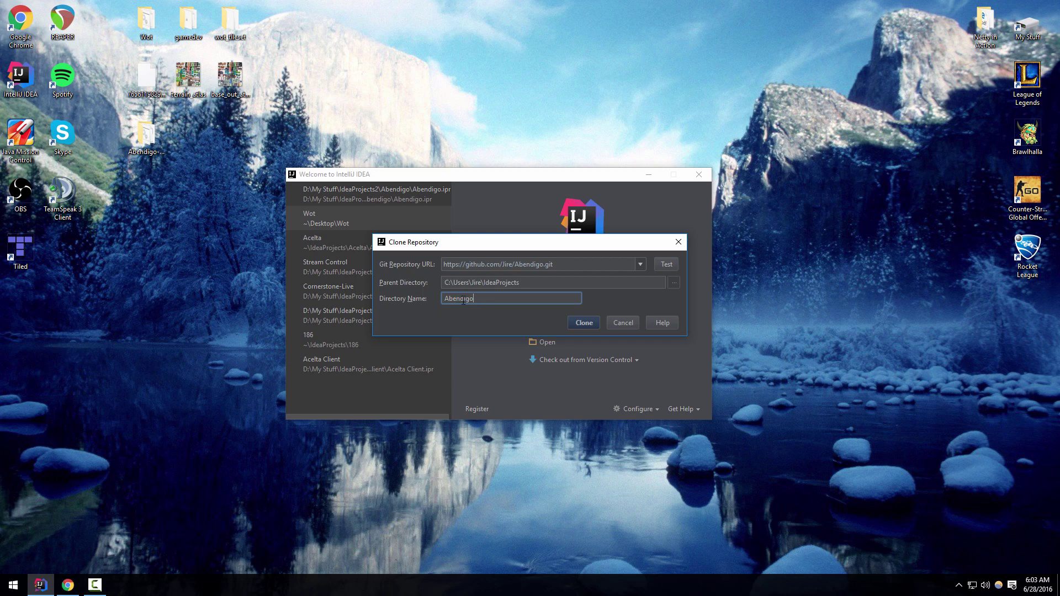
click(583, 324)
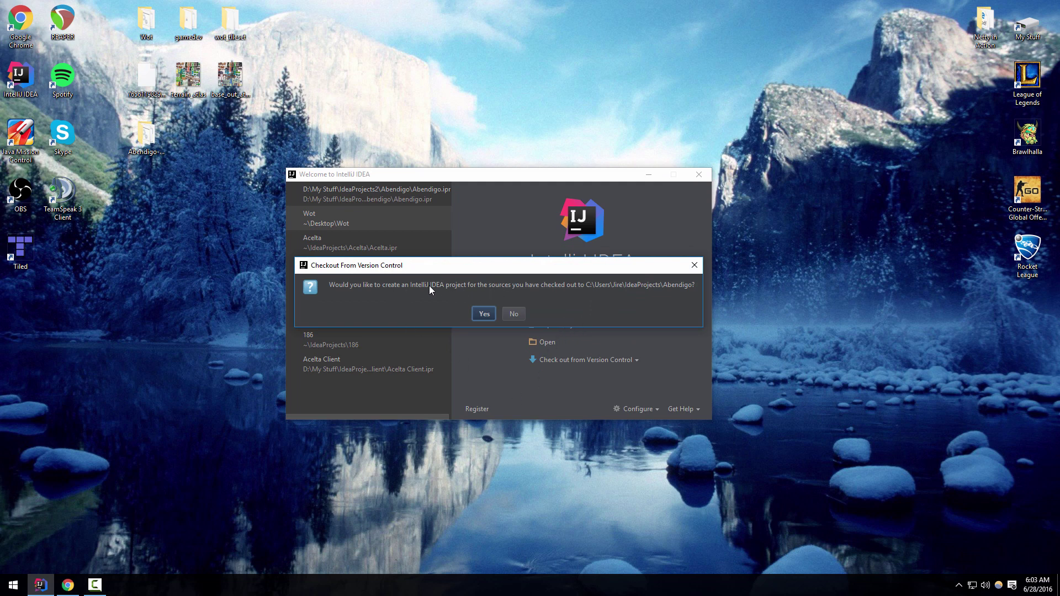
Create a project from the cloned Abendigo sources and import it as a Gradle project with default settings
click(484, 314)
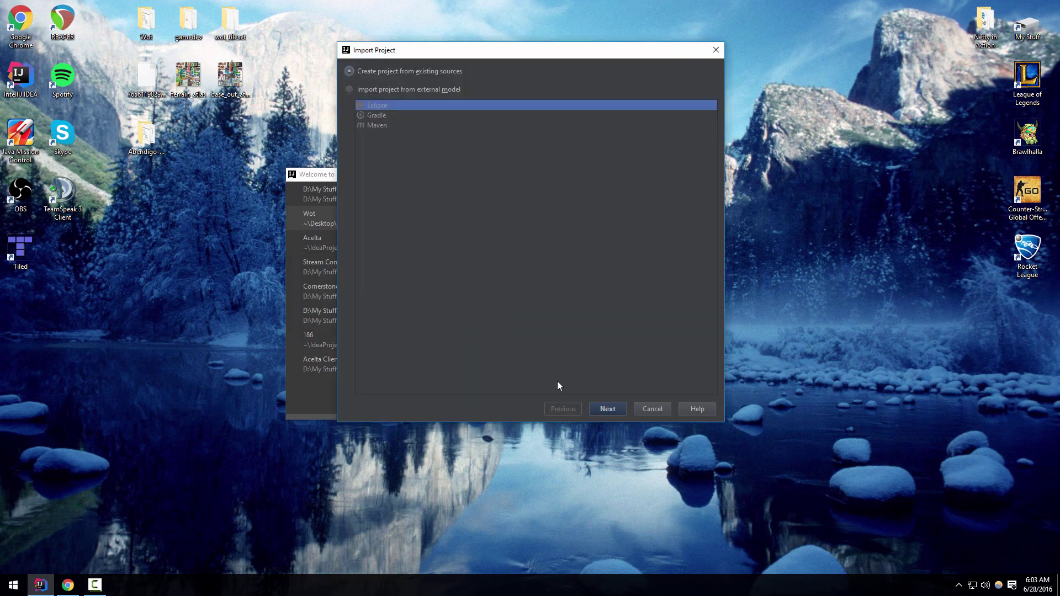
click(607, 408)
click(614, 409)
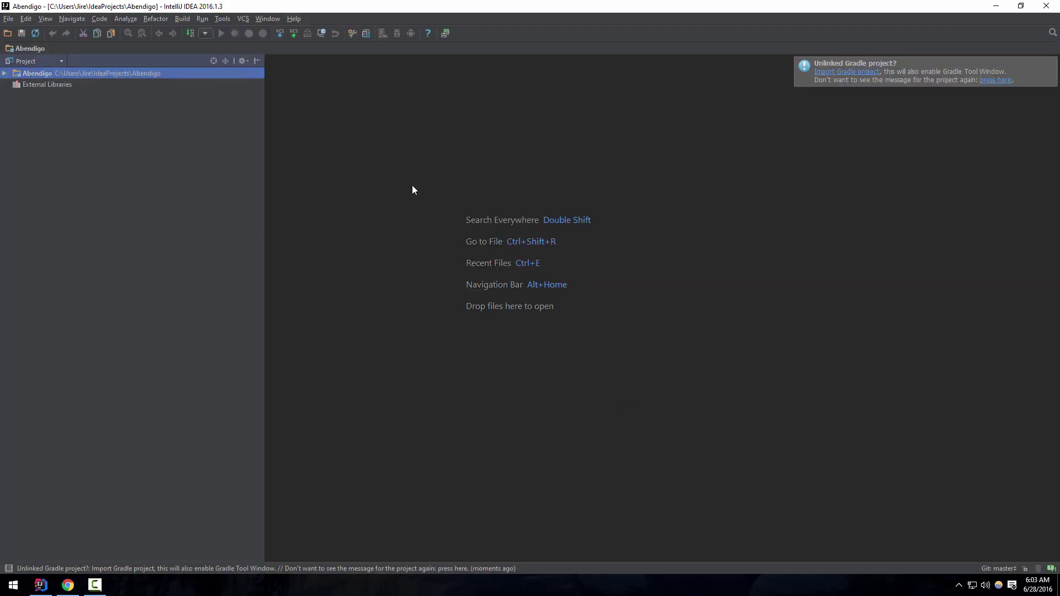
click(846, 74)
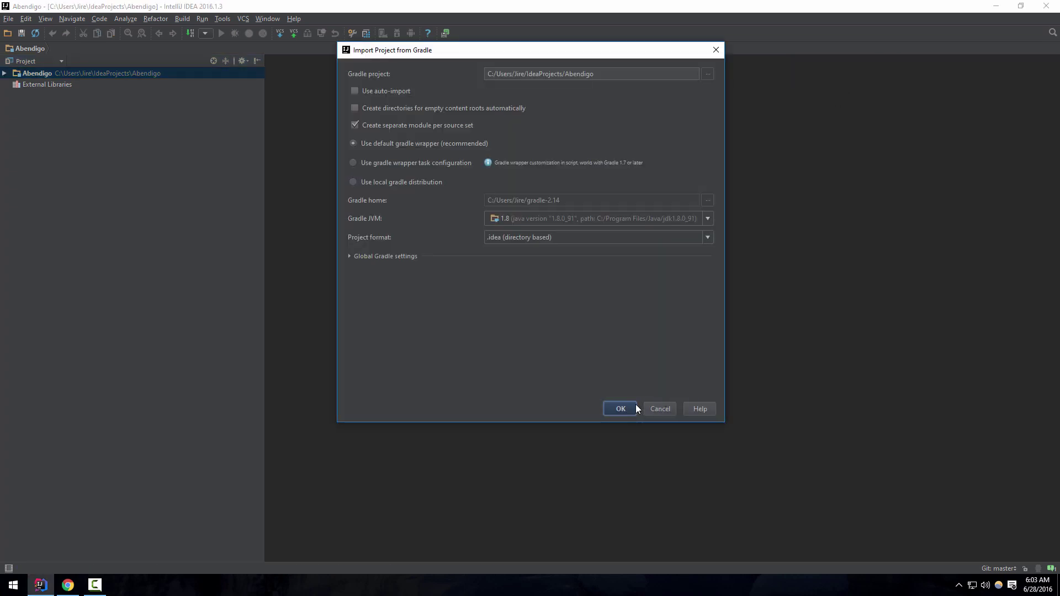
key(Return)
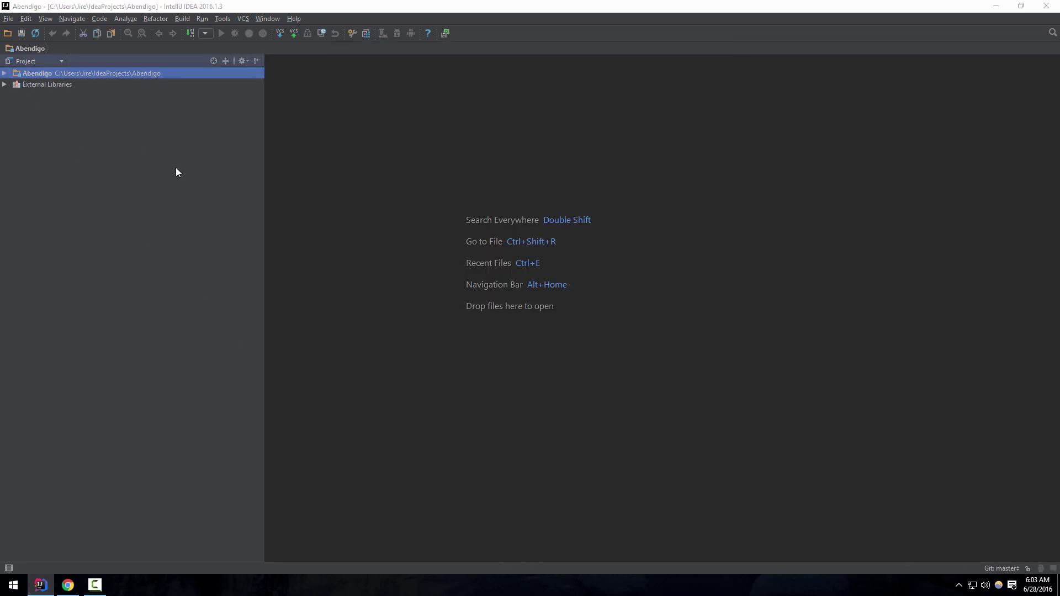
Search everywhere for 'Aben' and open Abendigo.kt in the editor
key(ctrl+n)
text(Ab)
key(BackSpace)
key(BackSpace)
text(Abe)
key(BackSpace)
key(BackSpace)
key(BackSpace)
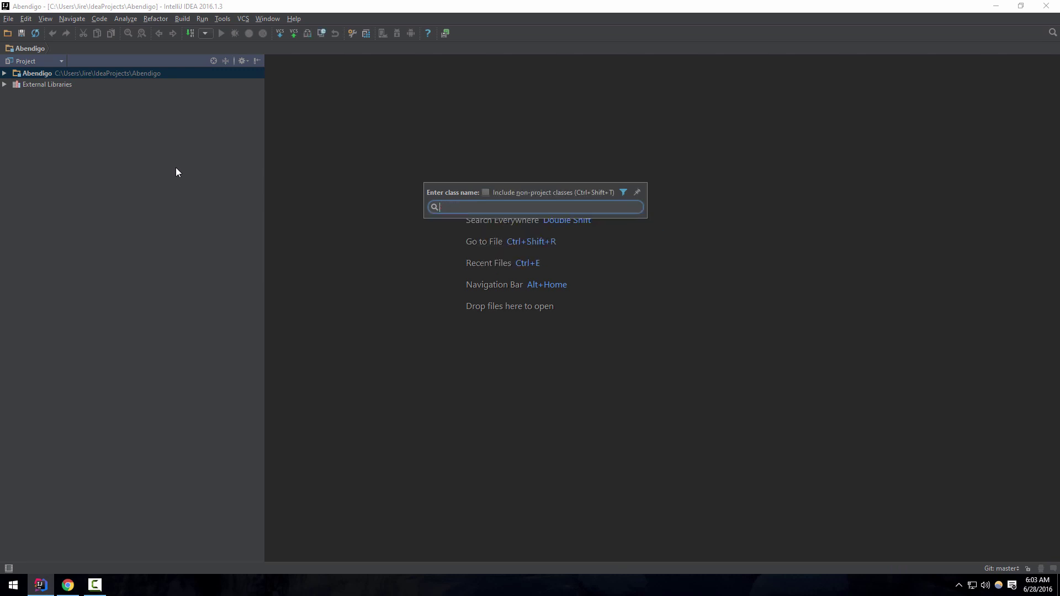
key(shift)
key(shift)
text(Aben)
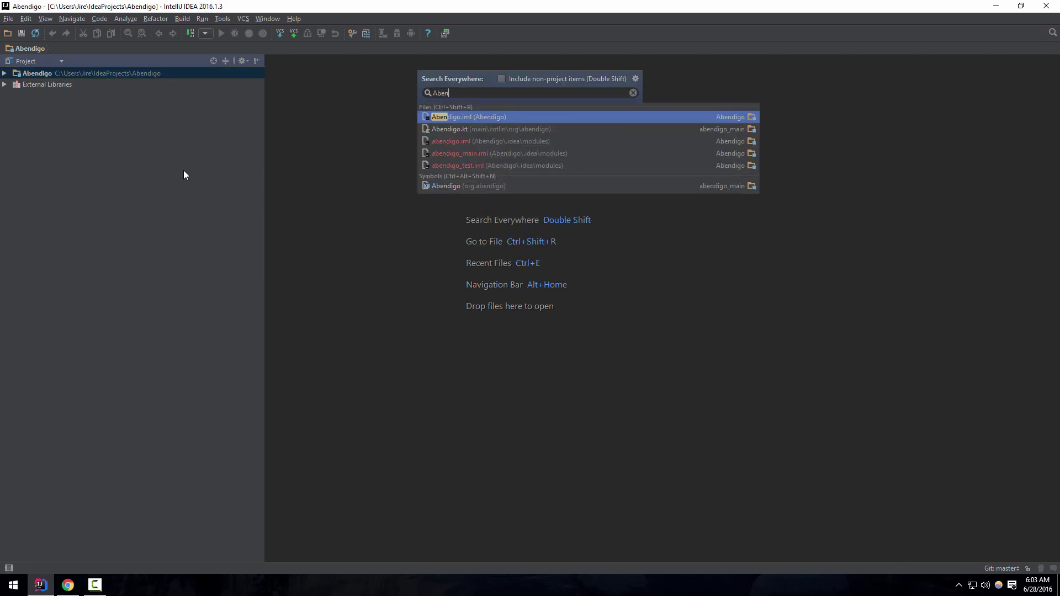
key(Down)
key(Return)
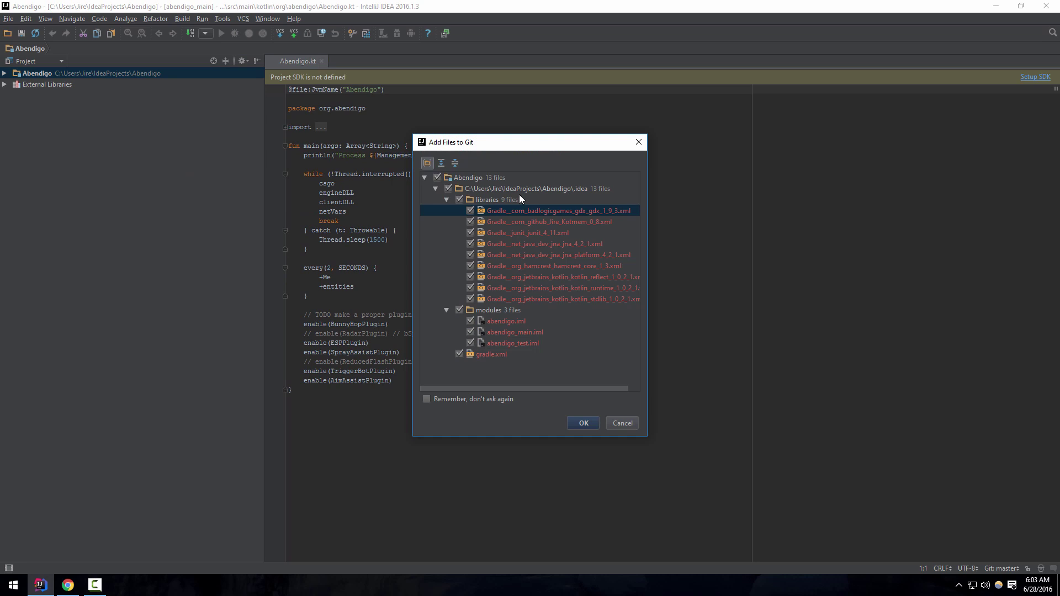
Add none of the .idea files to Git and tick 'Remember, don't ask again'
click(437, 177)
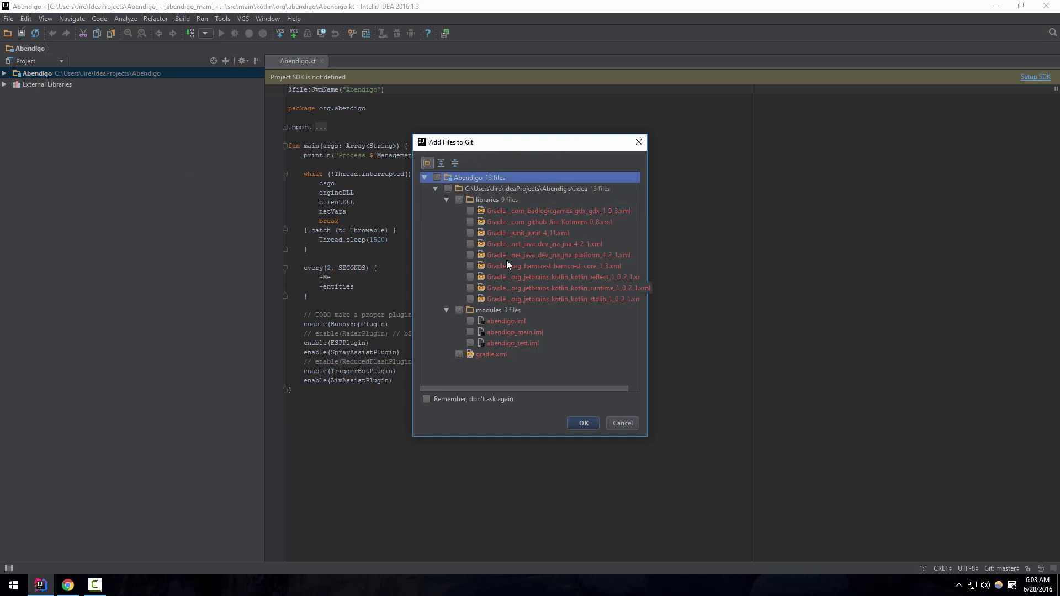
click(485, 399)
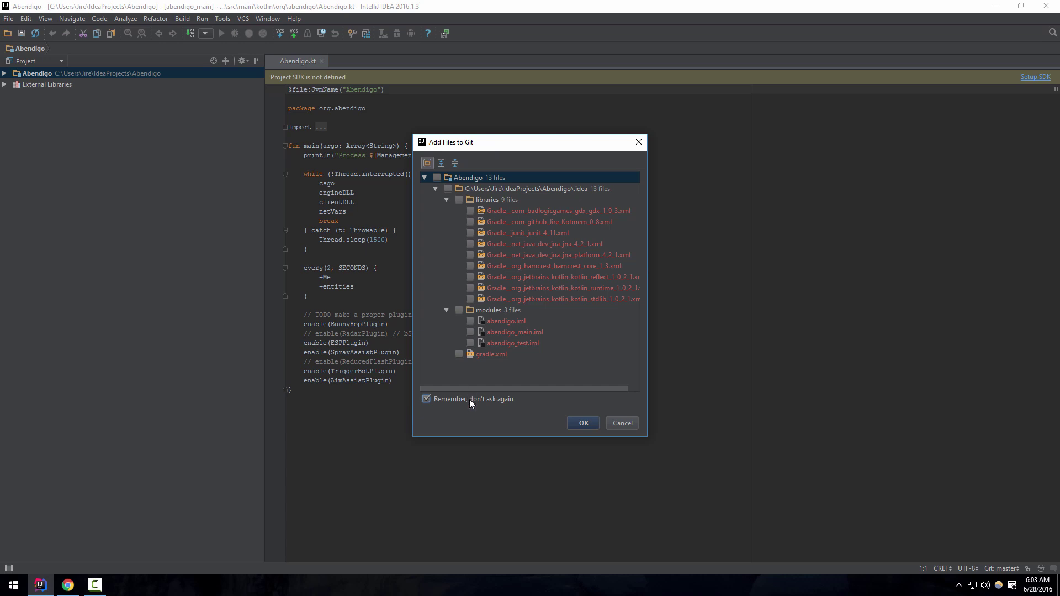
click(583, 423)
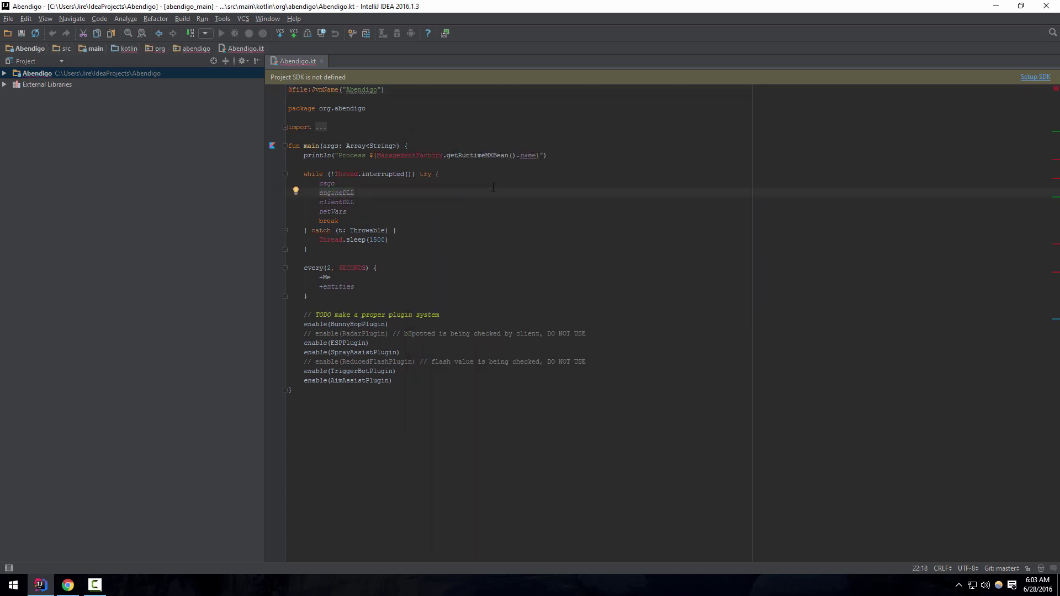
Set the project SDK to Java 1.8, run Abendigo's main function, stop it, and open the VCS menu
click(1035, 77)
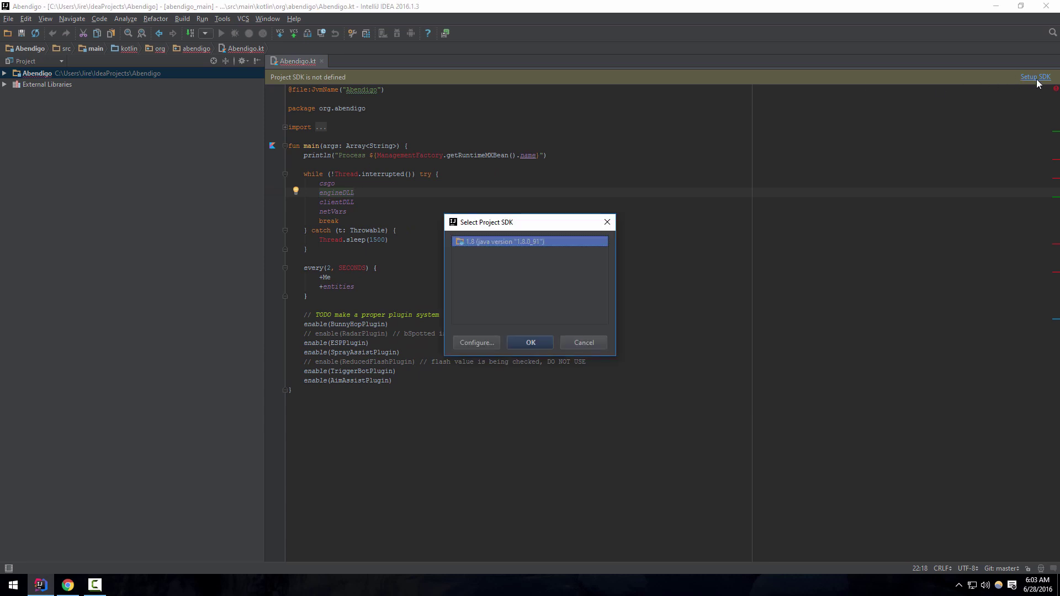
click(530, 342)
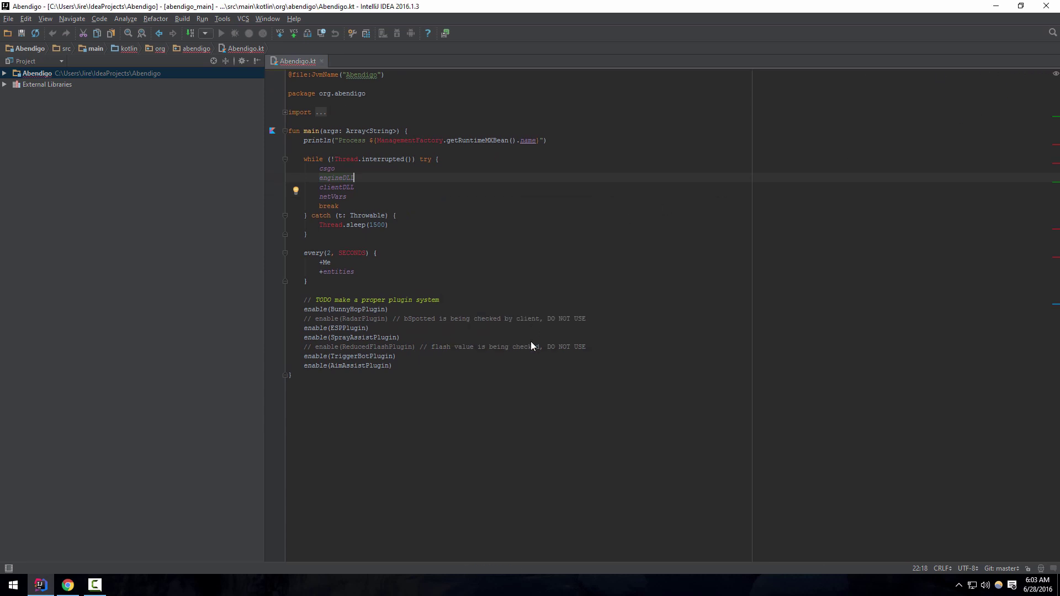
right_click(381, 176)
click(419, 332)
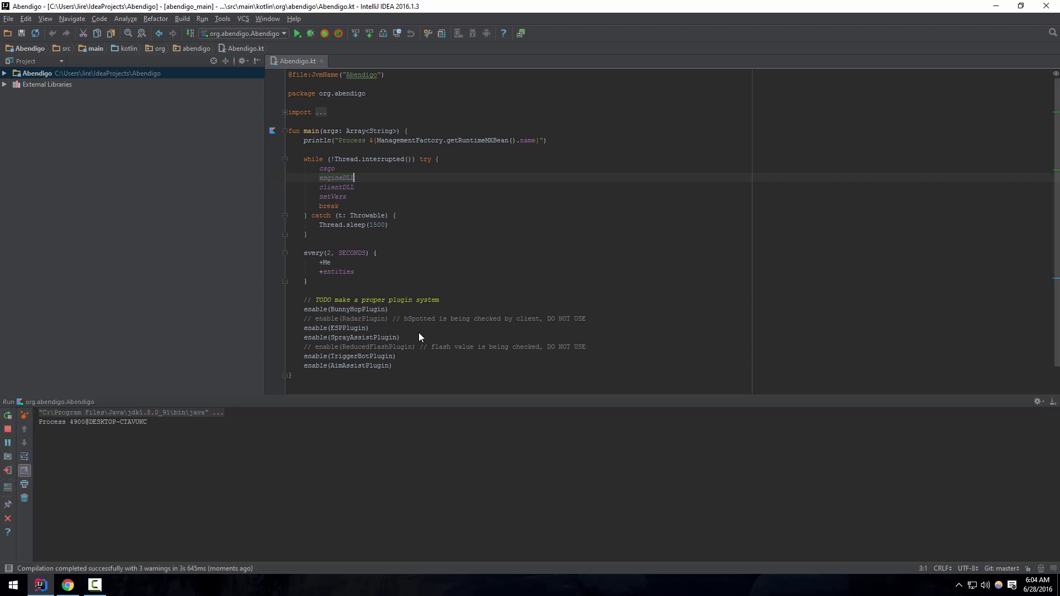
click(8, 429)
click(374, 172)
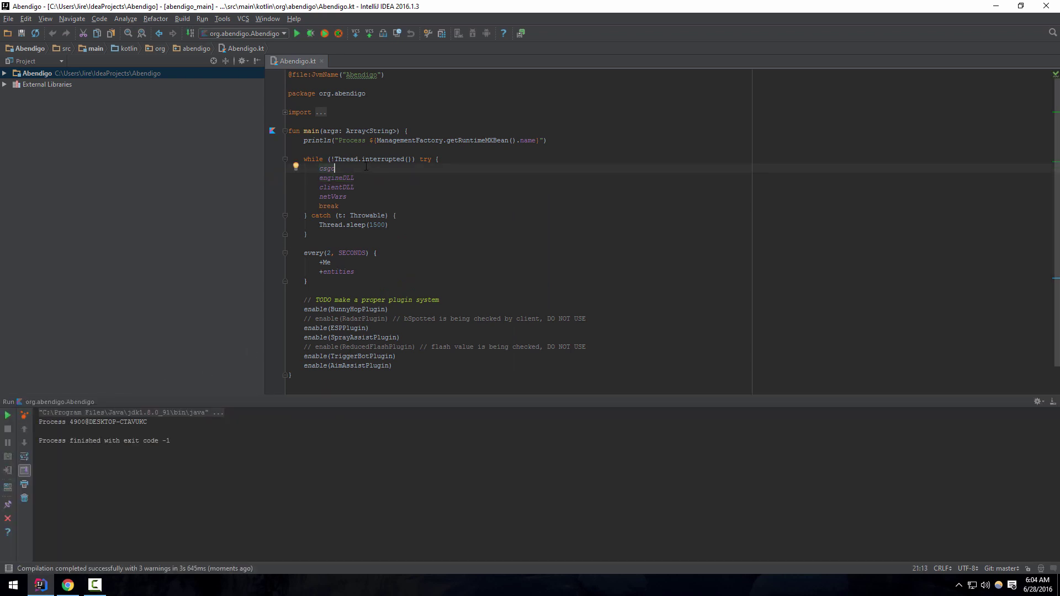
click(243, 19)
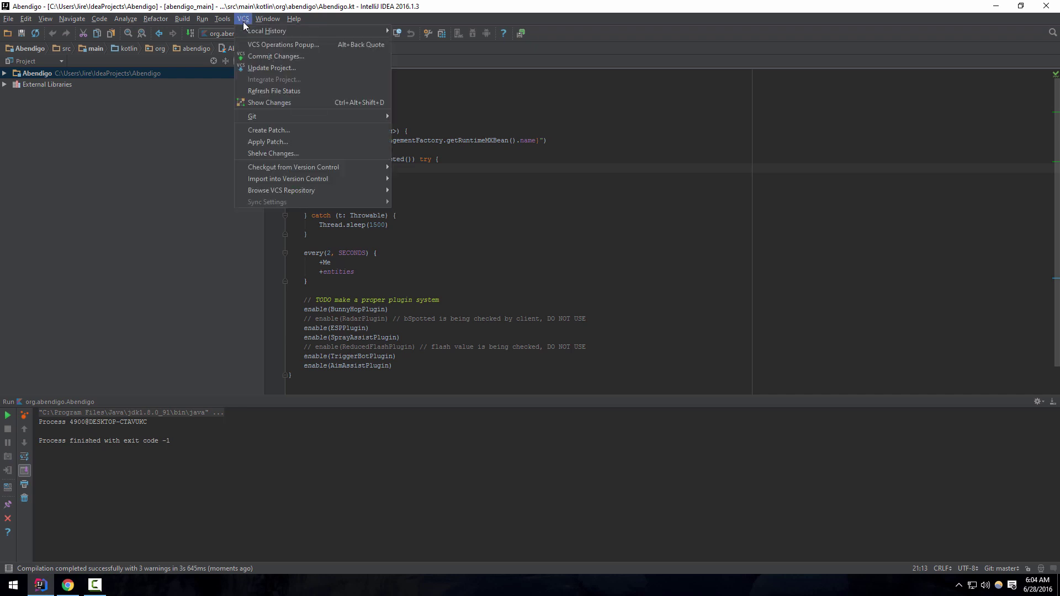
Dismiss the VCS > Git menu without pulling and switch to the Abendigo GitHub page in Chrome
mouse_move(316, 117)
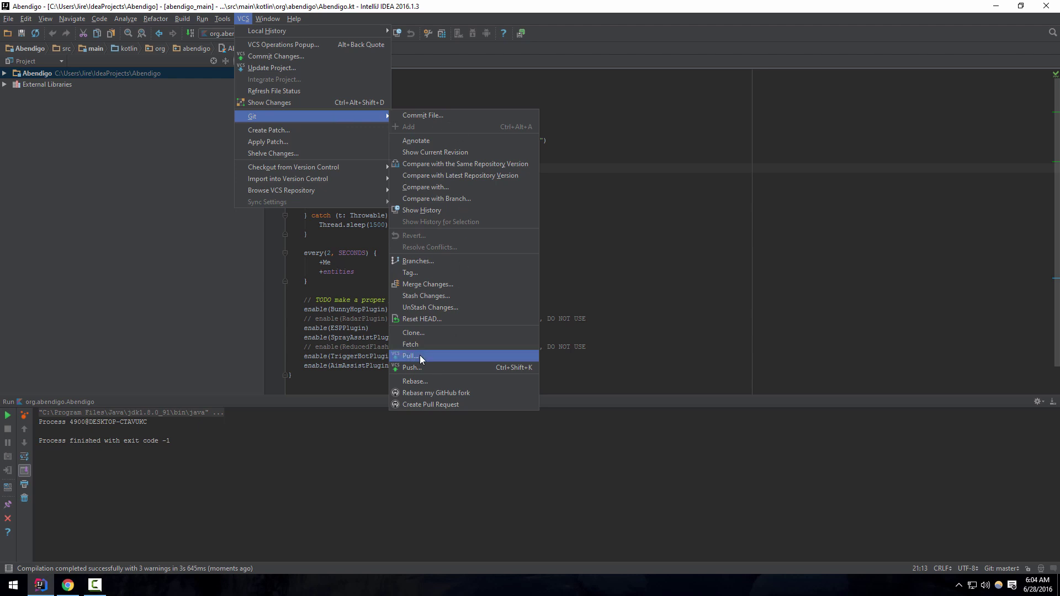
click(354, 187)
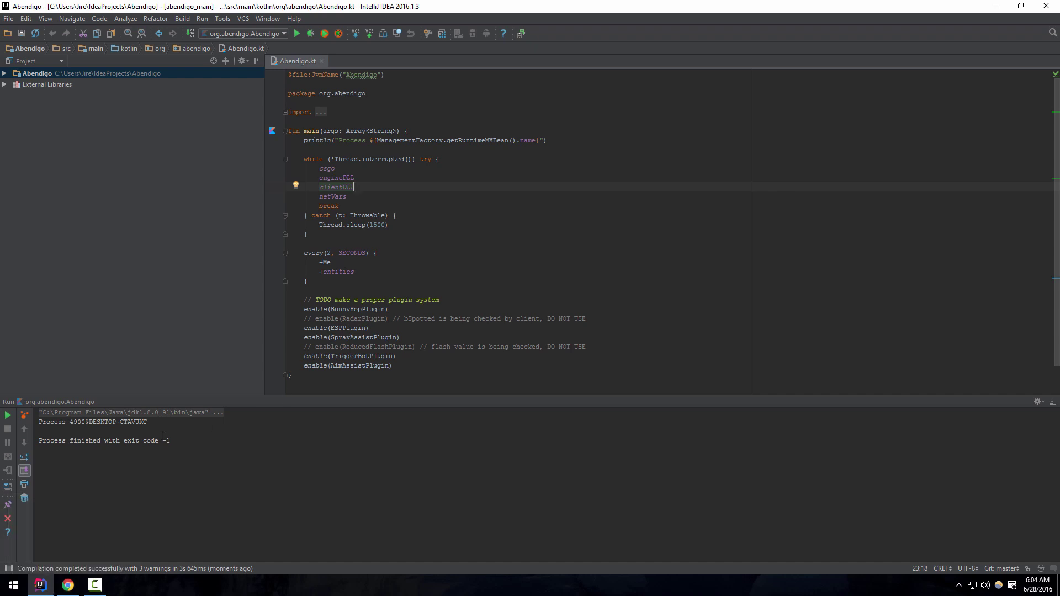
click(68, 586)
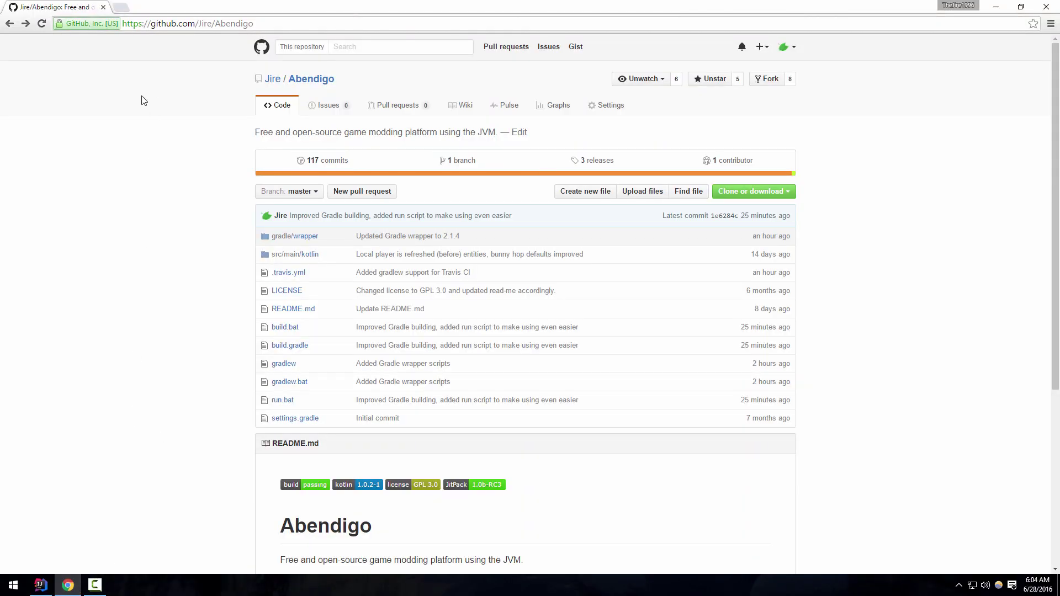
click(122, 7)
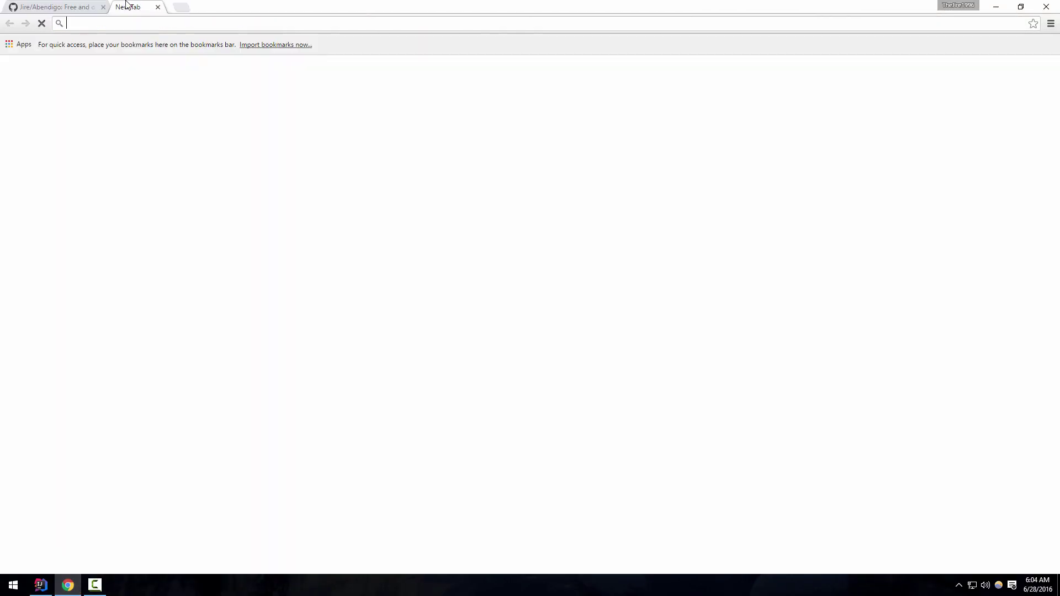
text(git downlo)
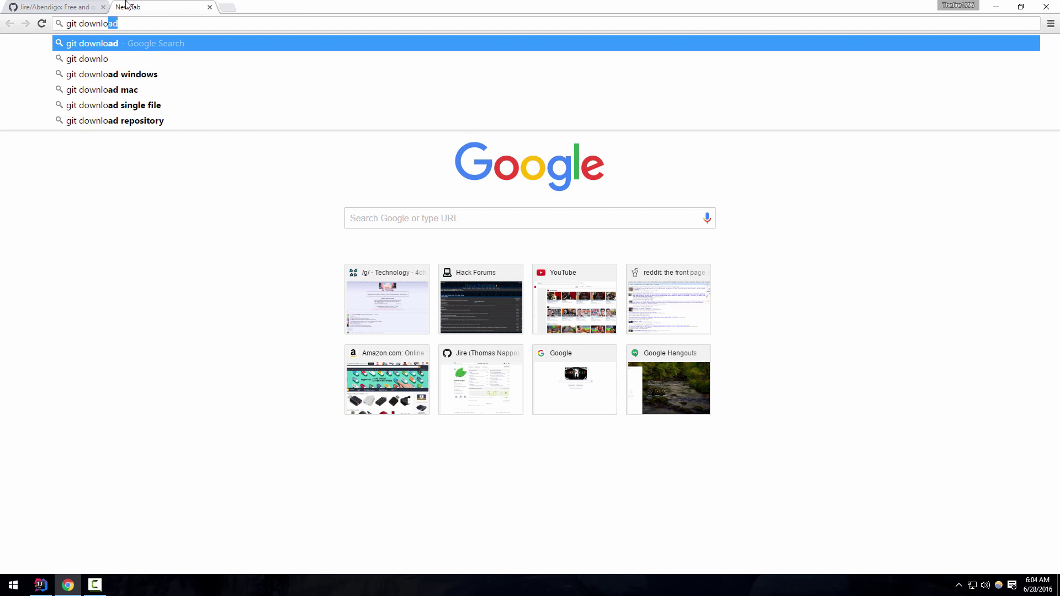
key(Return)
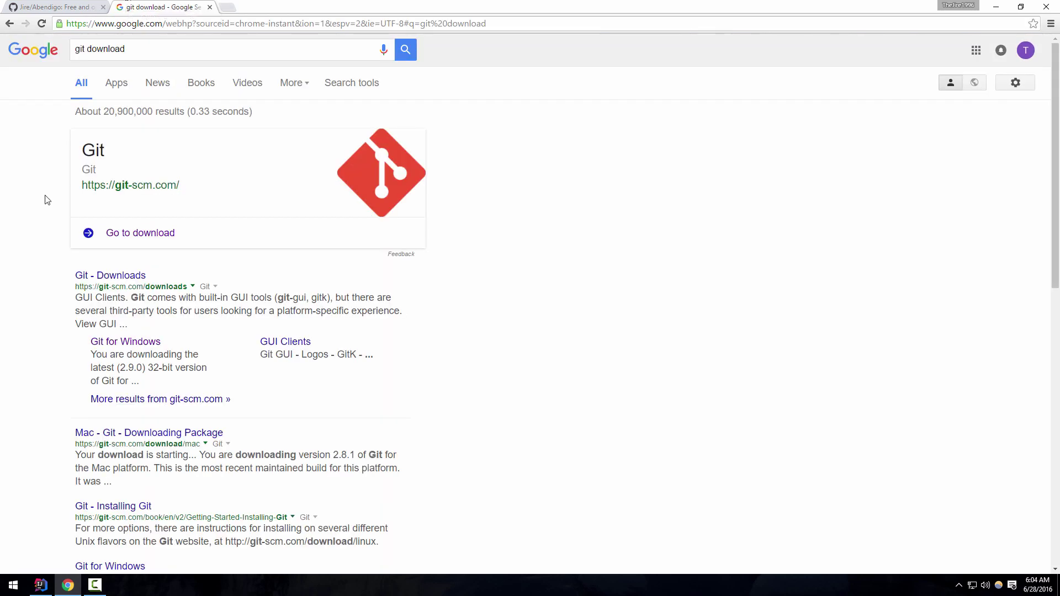
click(105, 275)
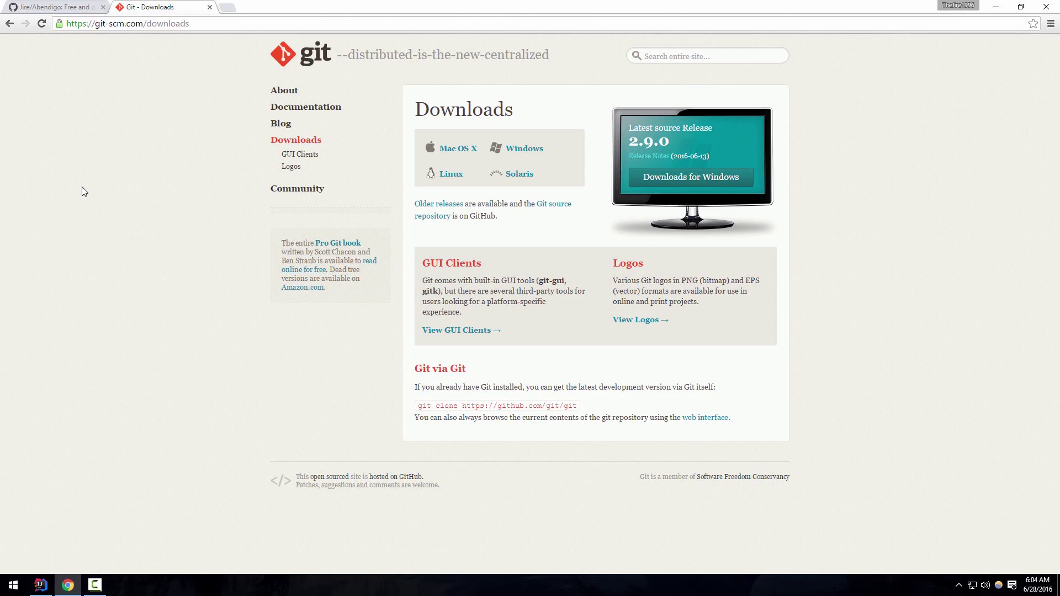
click(210, 7)
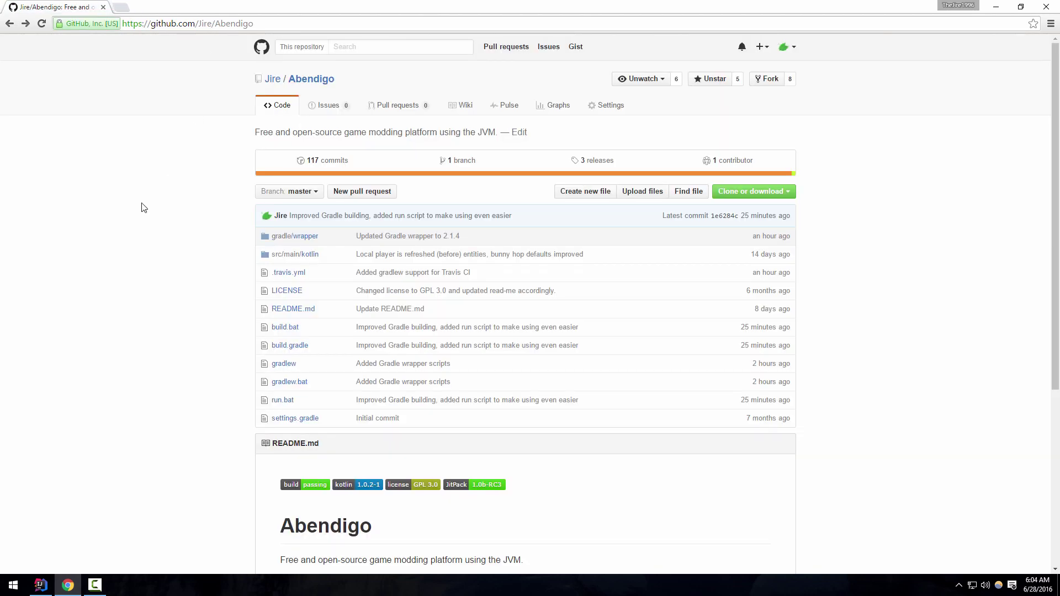